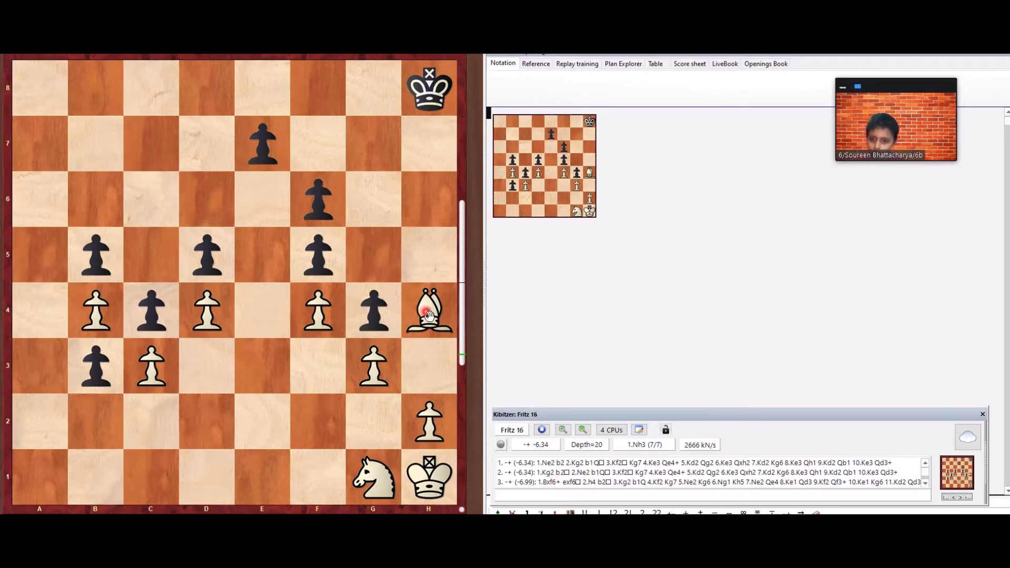
- Play 1.Bxf6+ exf6 and step back and forth through the two moves
{"action": "left_click_drag", "start_coordinate": [428, 310], "coordinate": [318, 216]}
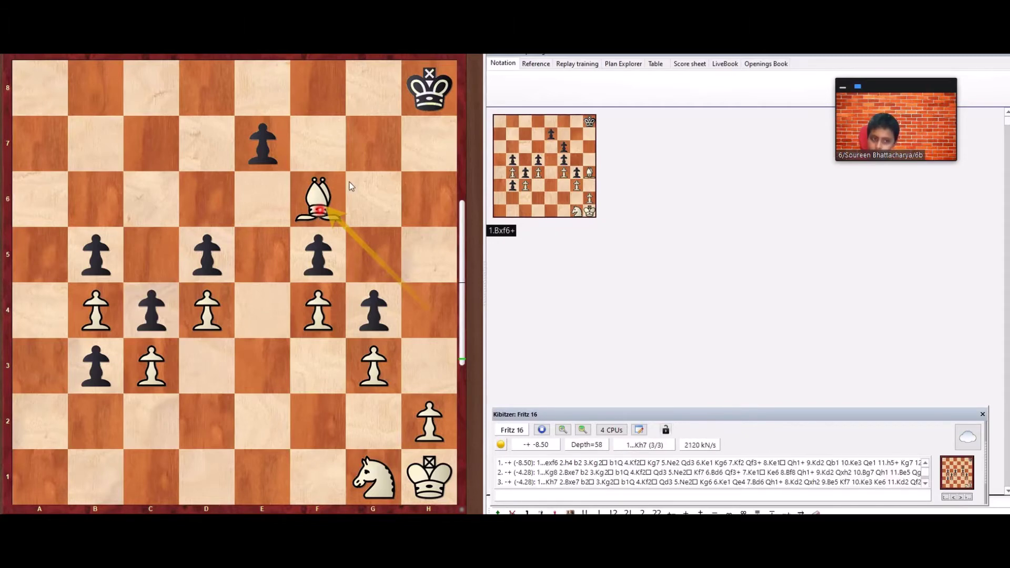
{"action": "left_click_drag", "start_coordinate": [255, 144], "coordinate": [305, 197]}
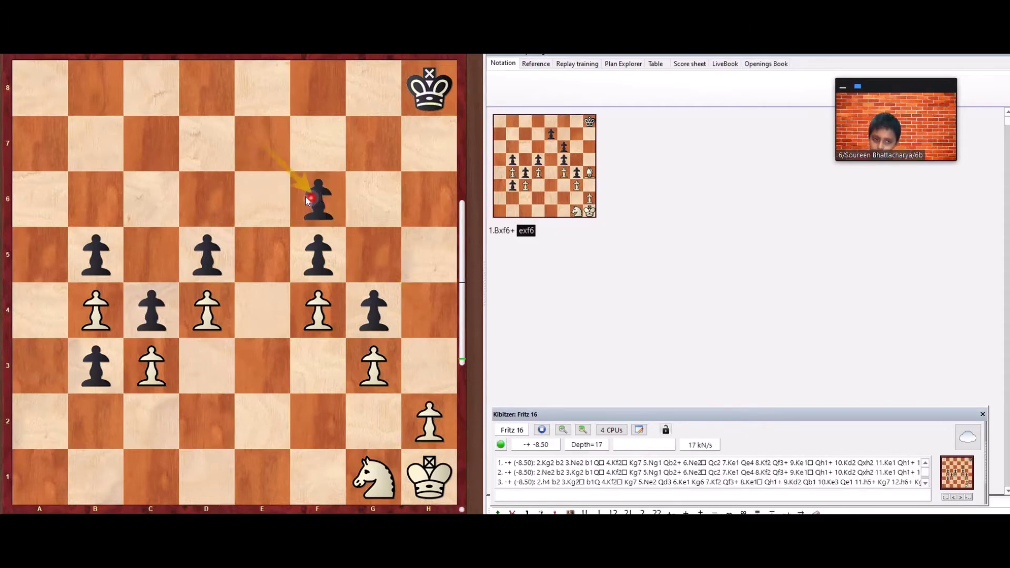
{"action": "key", "text": "Left"}
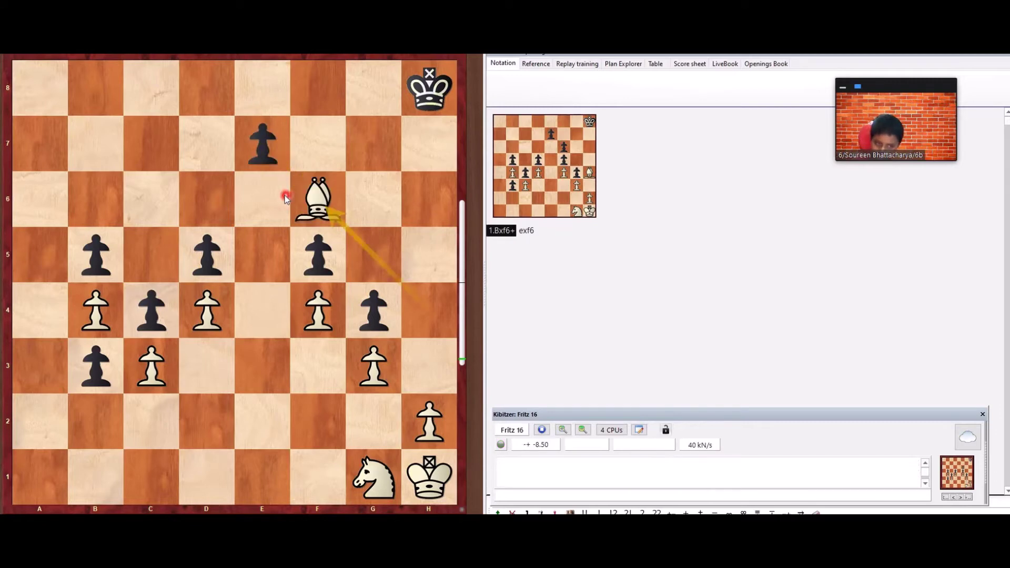
{"action": "key", "text": "Right"}
{"action": "key", "text": "Left"}
{"action": "key", "text": "Left"}
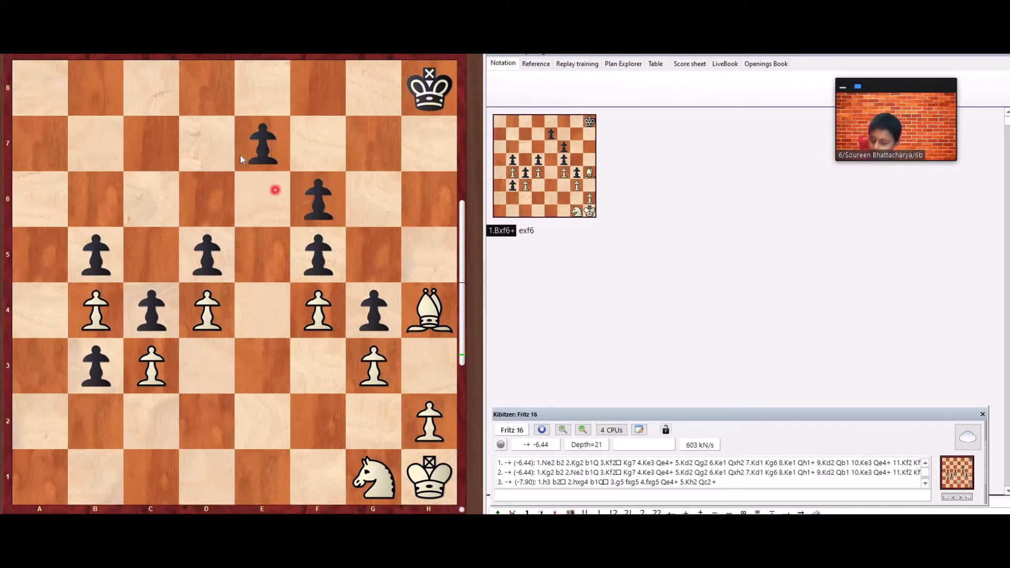
- Draw and clear an e7-e5 arrow, then replay the recapture exf6
{"action": "left_click_drag", "start_coordinate": [263, 144], "coordinate": [263, 251]}
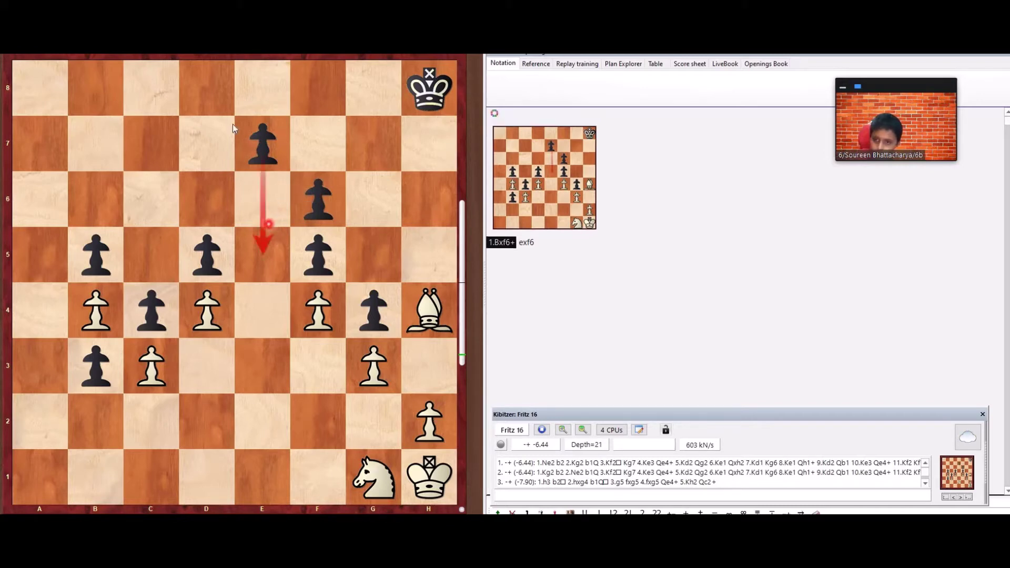
{"action": "left_click", "coordinate": [429, 310]}
{"action": "left_click", "coordinate": [318, 200]}
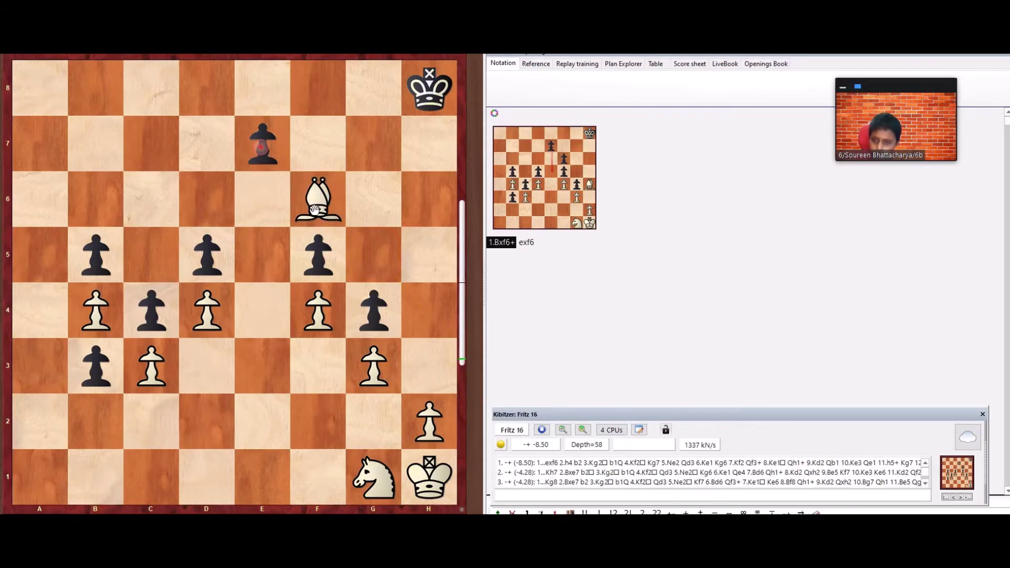
{"action": "left_click_drag", "start_coordinate": [263, 143], "coordinate": [318, 200]}
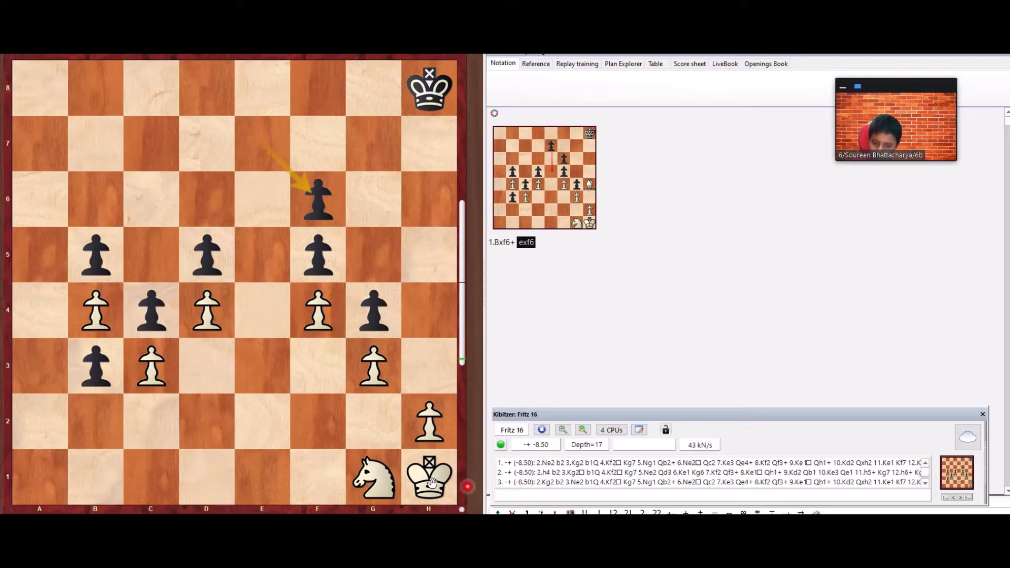
- Enter 2.h4 b2 3.Kg2 b1Q (queen promotion) 4.Kf2 Qc2+ 5.Ne2
{"action": "mouse_move", "coordinate": [420, 426]}
{"action": "left_mouse_down"}
{"action": "mouse_move", "coordinate": [412, 324]}
{"action": "mouse_move", "coordinate": [409, 336]}
{"action": "left_mouse_up"}
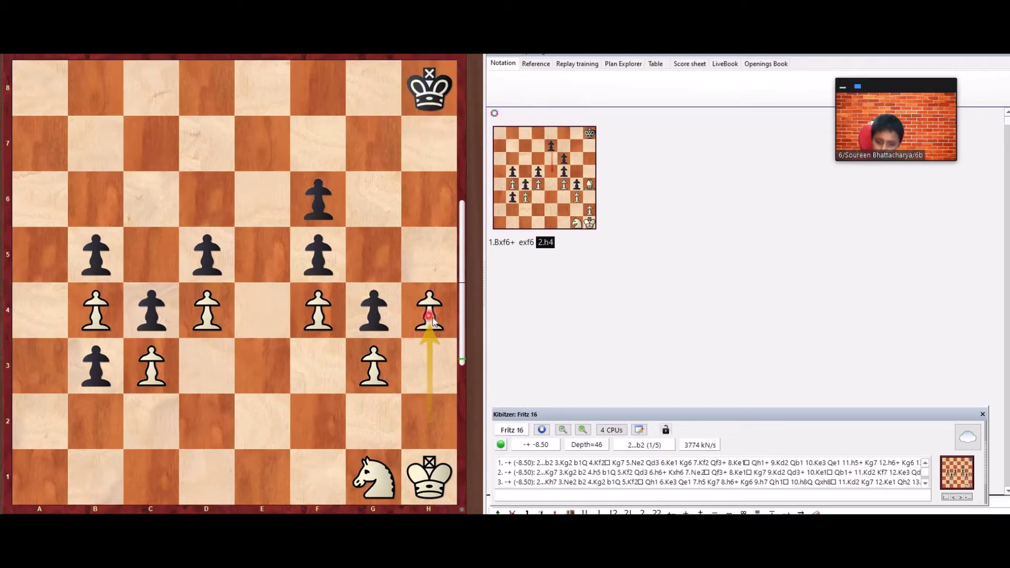
{"action": "left_click_drag", "start_coordinate": [95, 367], "coordinate": [96, 421]}
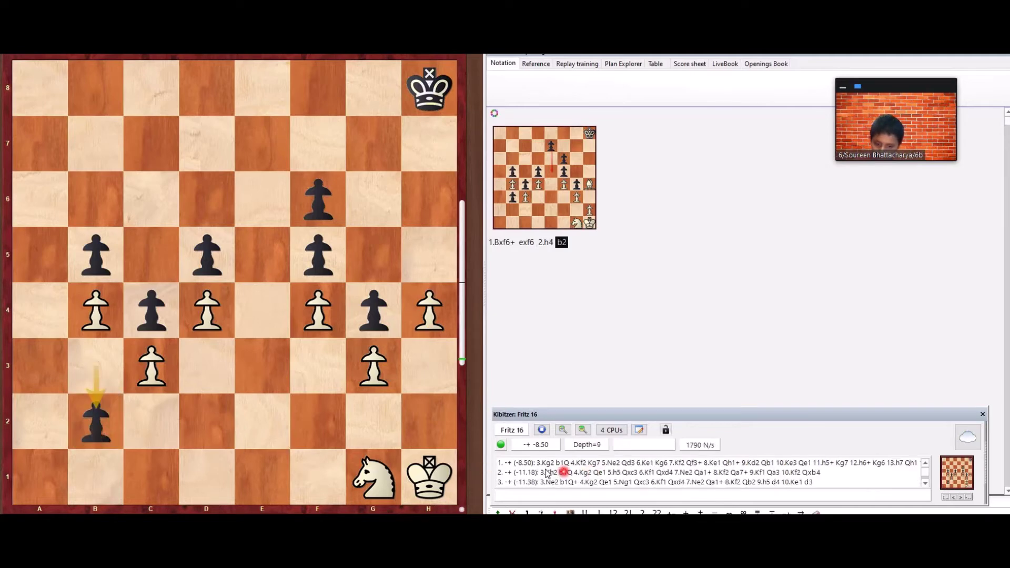
{"action": "left_click", "coordinate": [387, 437]}
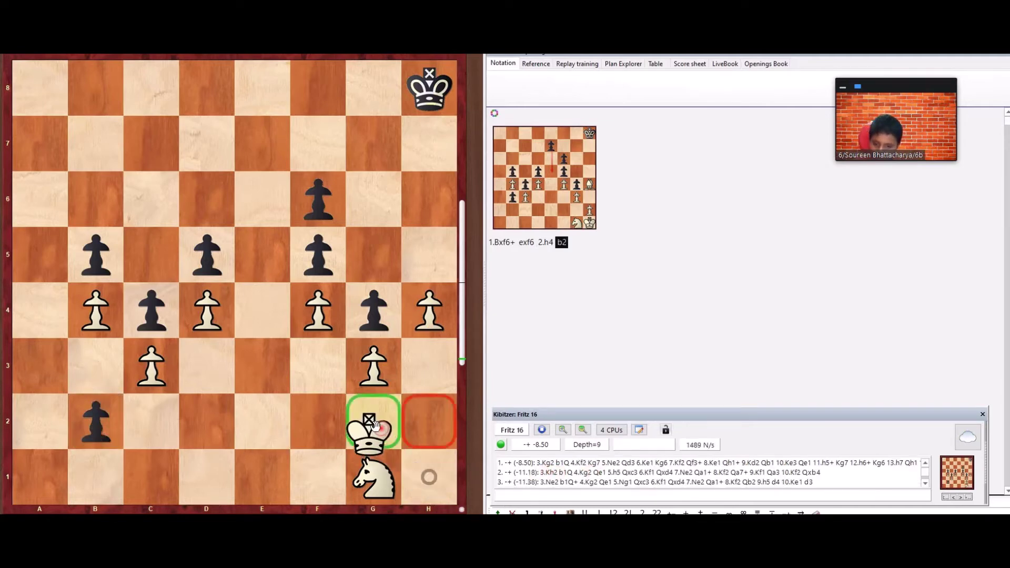
{"action": "left_click", "coordinate": [112, 468]}
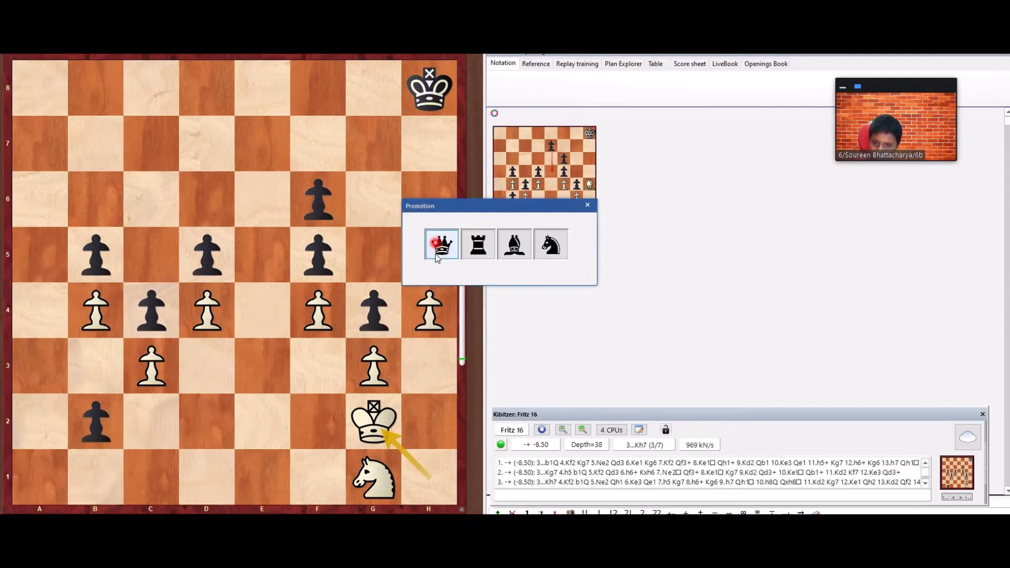
{"action": "left_click", "coordinate": [436, 246]}
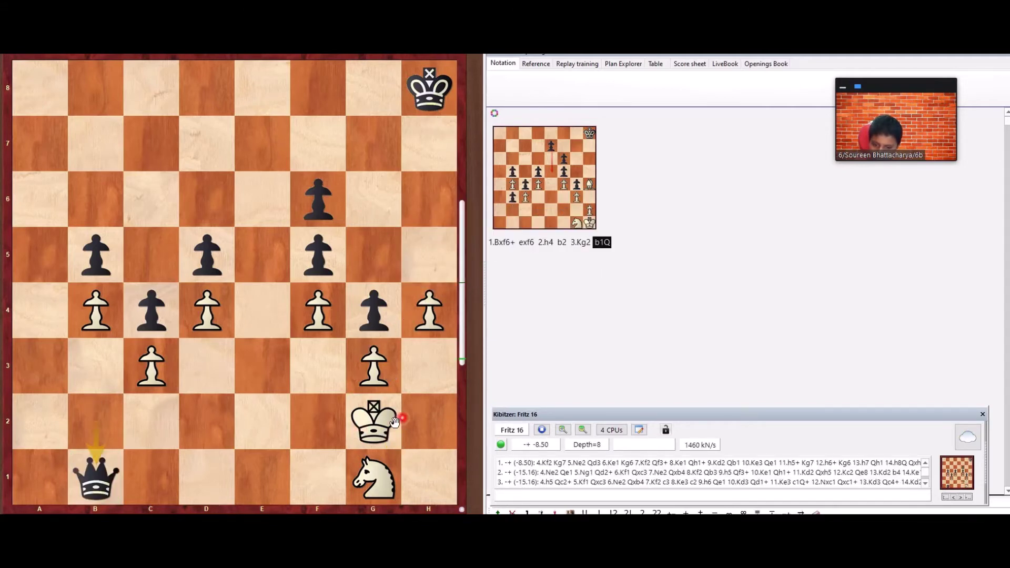
{"action": "left_click_drag", "start_coordinate": [374, 423], "coordinate": [318, 422]}
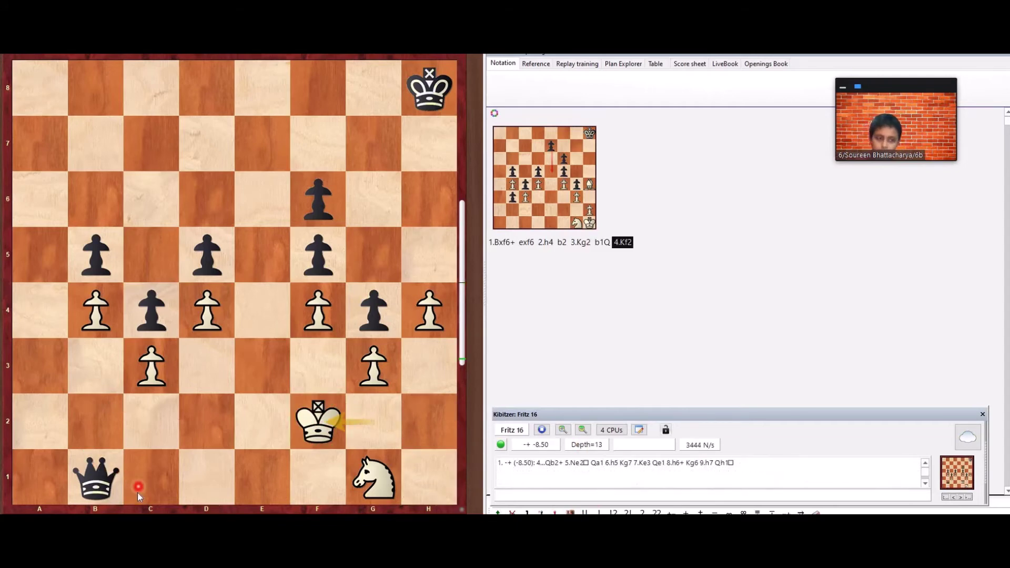
{"action": "left_click_drag", "start_coordinate": [95, 477], "coordinate": [150, 422]}
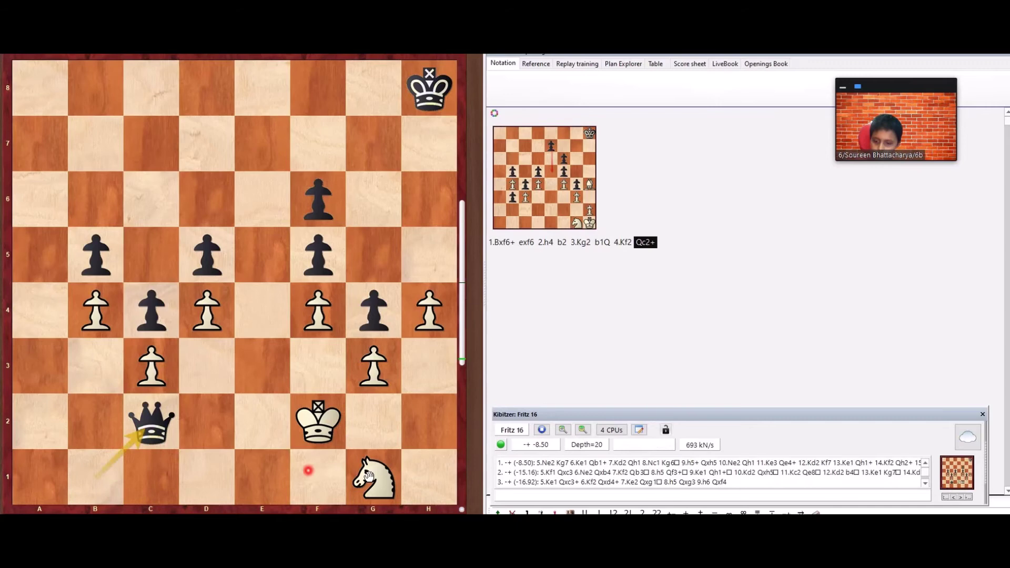
{"action": "left_click_drag", "start_coordinate": [379, 474], "coordinate": [261, 423]}
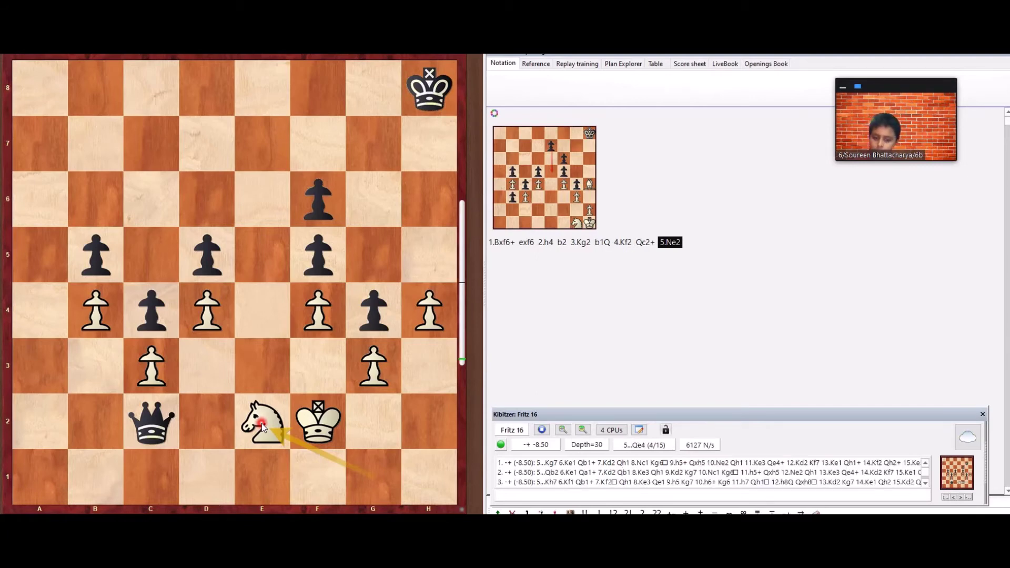
- Mark the knight and king squares, and draw knight arrows to c3 and g3
{"action": "left_click", "coordinate": [261, 423], "text": "alt"}
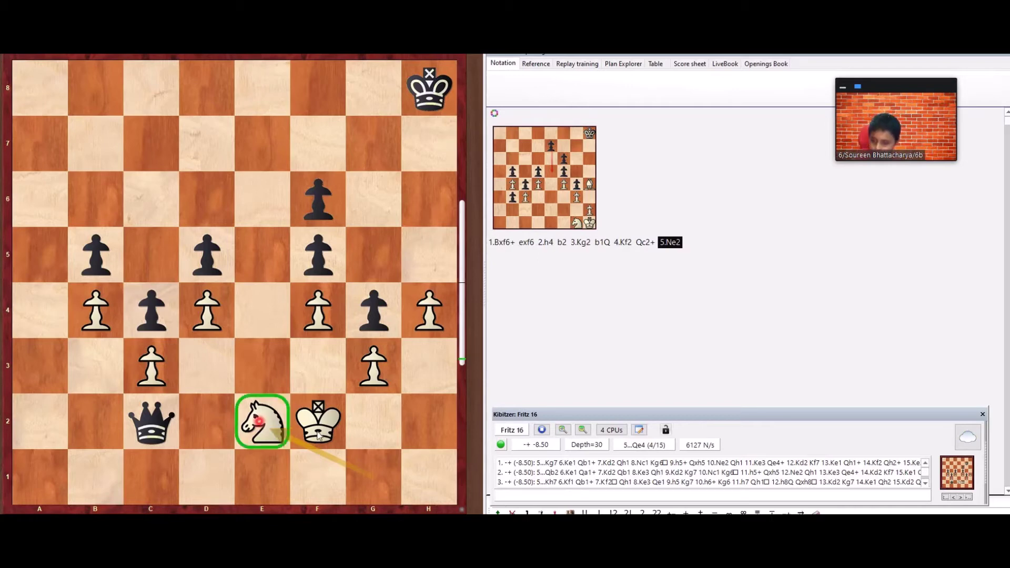
{"action": "left_click", "coordinate": [317, 430], "text": "alt"}
{"action": "left_click", "coordinate": [270, 428], "text": "alt"}
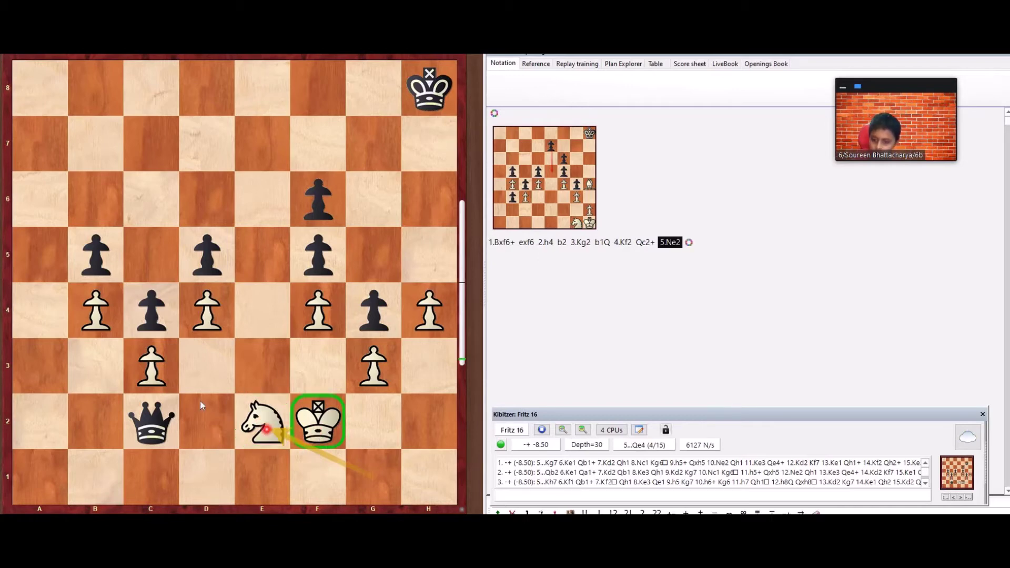
{"action": "left_click_drag", "start_coordinate": [150, 371], "coordinate": [262, 427]}
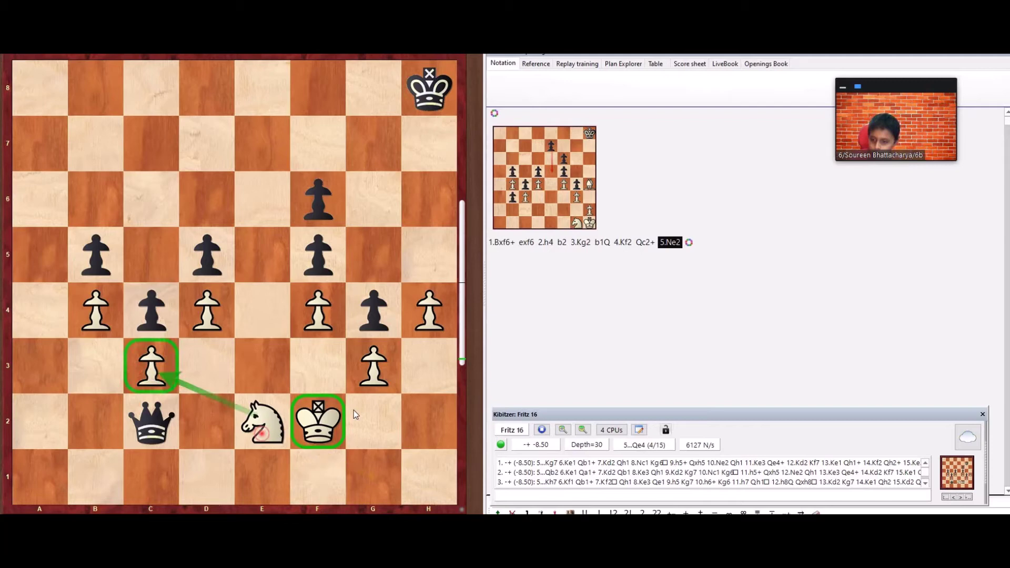
{"action": "left_click_drag", "start_coordinate": [401, 325], "coordinate": [401, 329]}
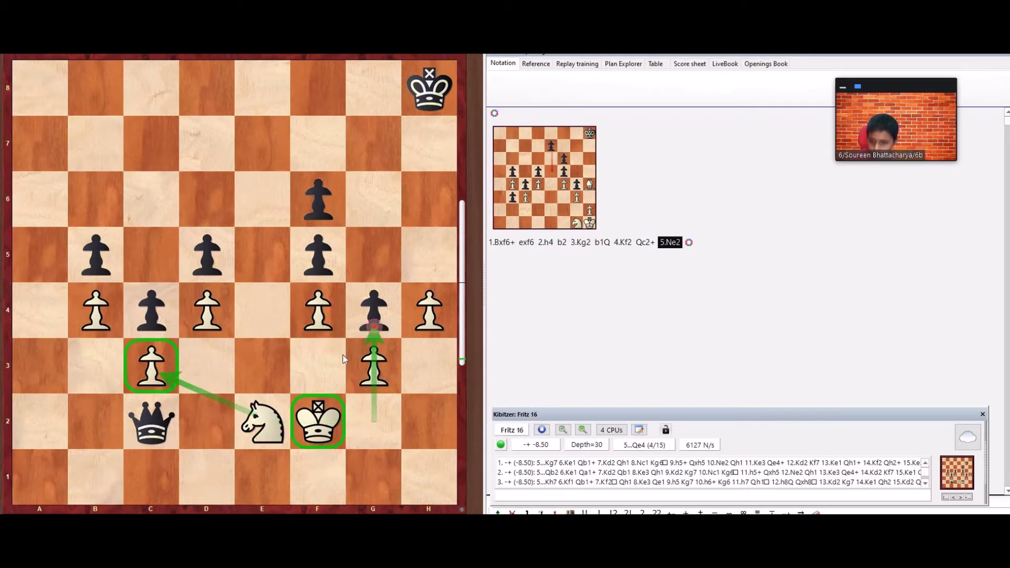
{"action": "left_click", "coordinate": [374, 327]}
{"action": "left_click_drag", "start_coordinate": [276, 415], "coordinate": [357, 391]}
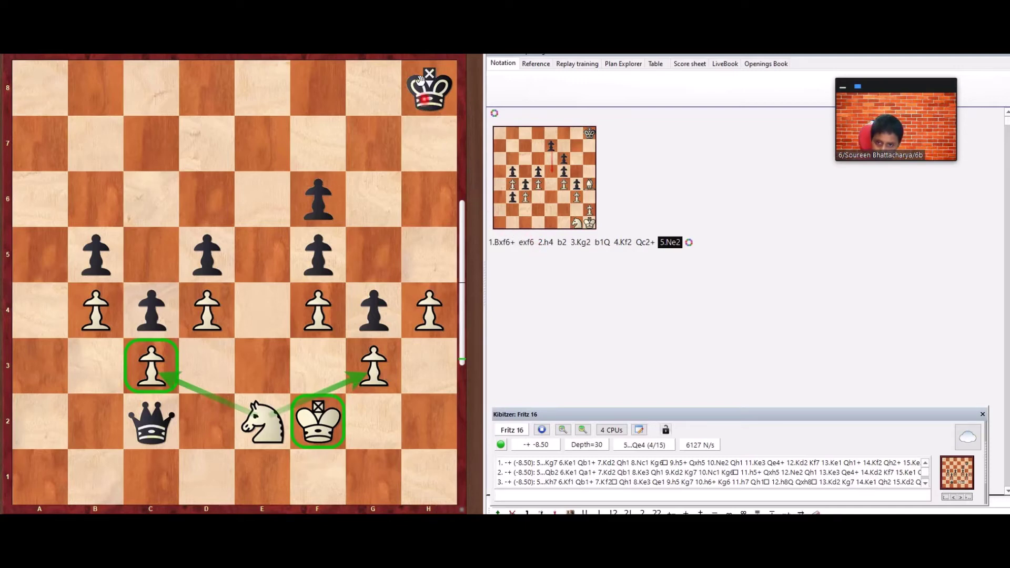
- Play 5...Kg7, then mark b4, c3, d4, f4, g3 and h4 green
{"action": "left_click_drag", "start_coordinate": [429, 88], "coordinate": [373, 140]}
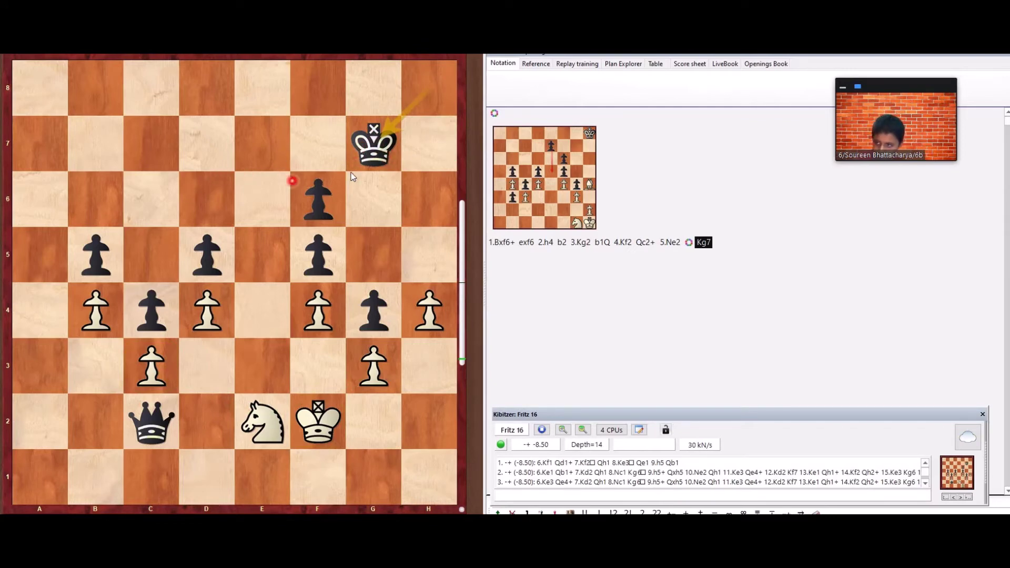
{"action": "left_click", "coordinate": [95, 310], "text": "alt"}
{"action": "left_click", "coordinate": [151, 366], "text": "alt"}
{"action": "left_click", "coordinate": [217, 319], "text": "alt"}
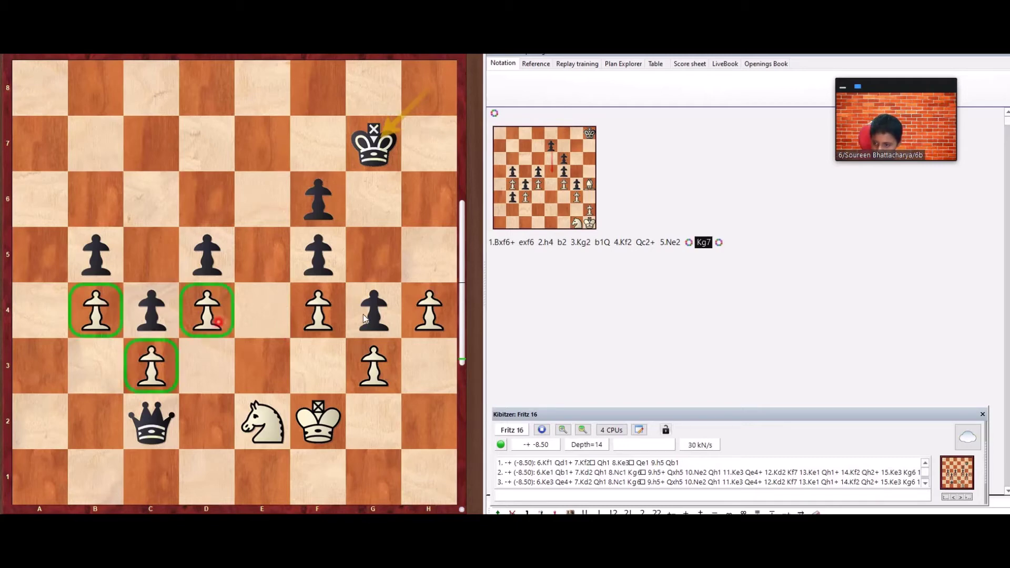
{"action": "left_click", "coordinate": [331, 304], "text": "alt"}
{"action": "left_click", "coordinate": [376, 368], "text": "alt"}
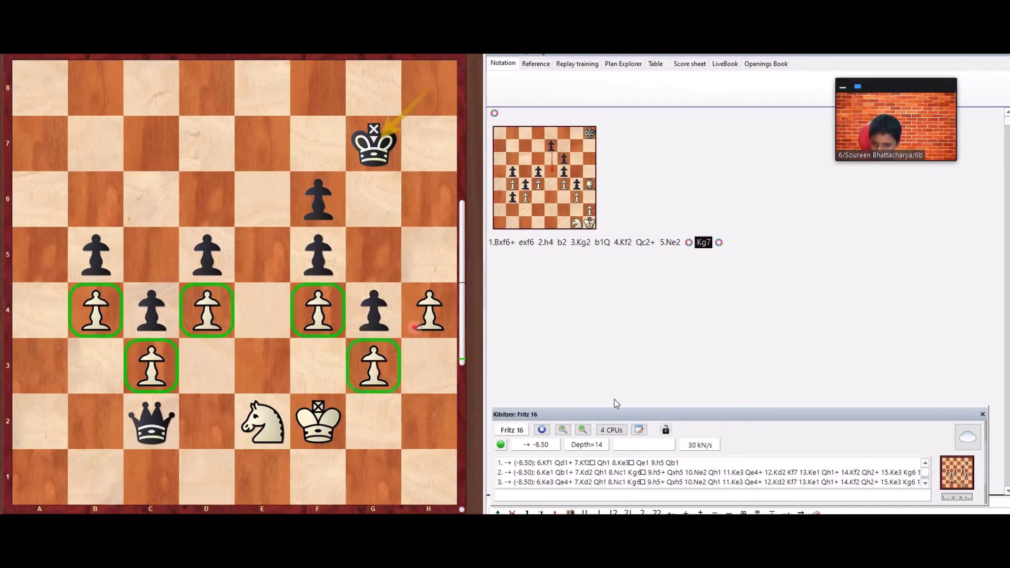
{"action": "left_click", "coordinate": [417, 330], "text": "alt"}
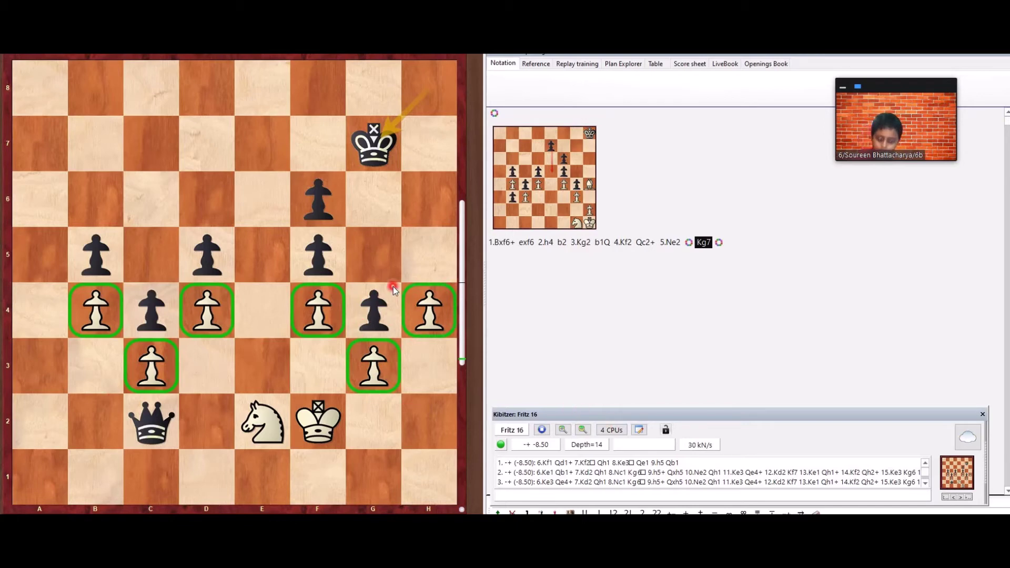
- Step back through the line, then forward one move to the 2.h4 position
{"action": "key", "text": "Left"}
{"action": "key", "text": "Left"}
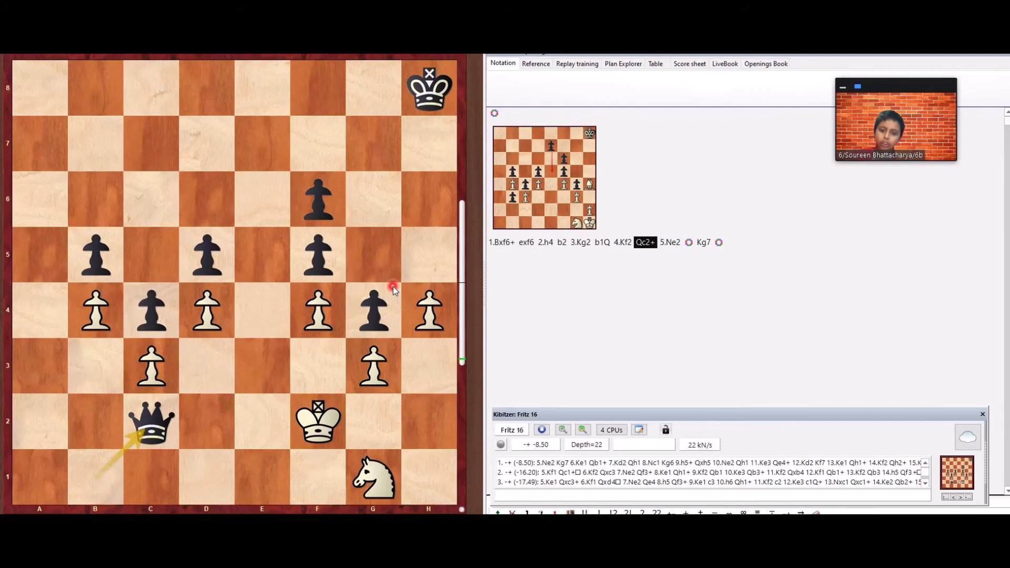
{"action": "key", "text": "Left"}
{"action": "key", "text": "Left"}
{"action": "key", "text": "Left"}
{"action": "key", "text": "Left"}
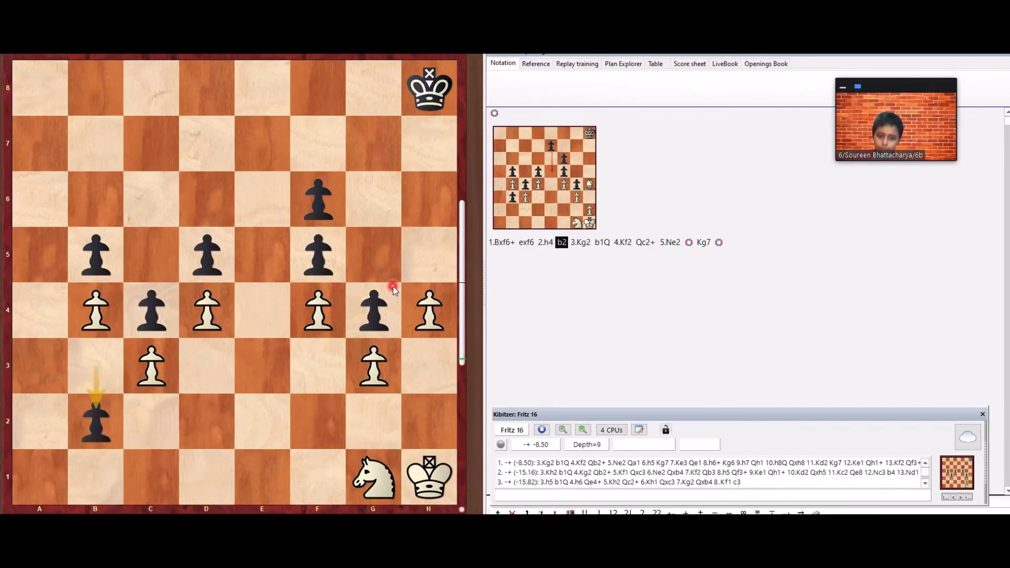
{"action": "key", "text": "Left"}
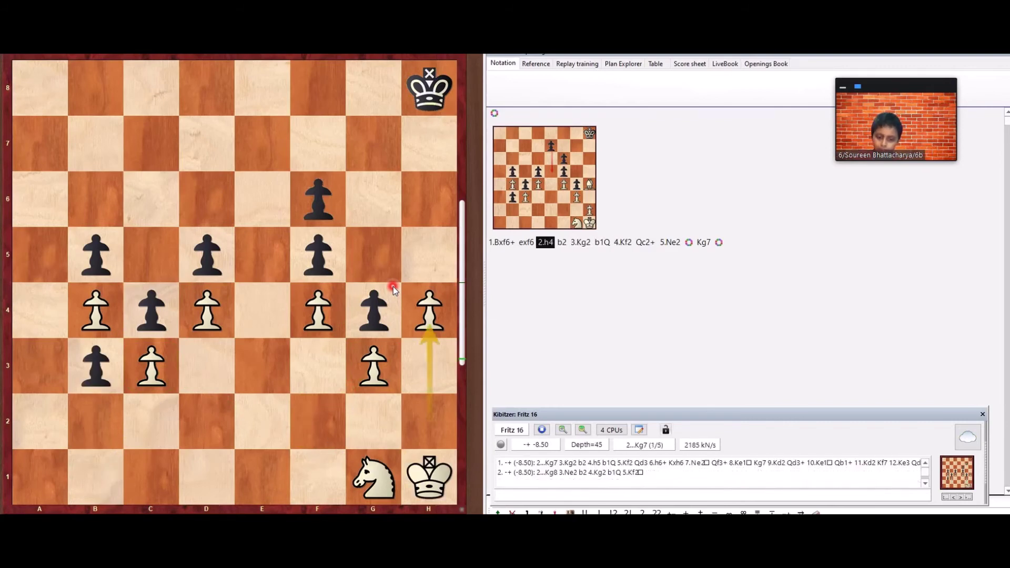
{"action": "key", "text": "Left"}
{"action": "key", "text": "Right"}
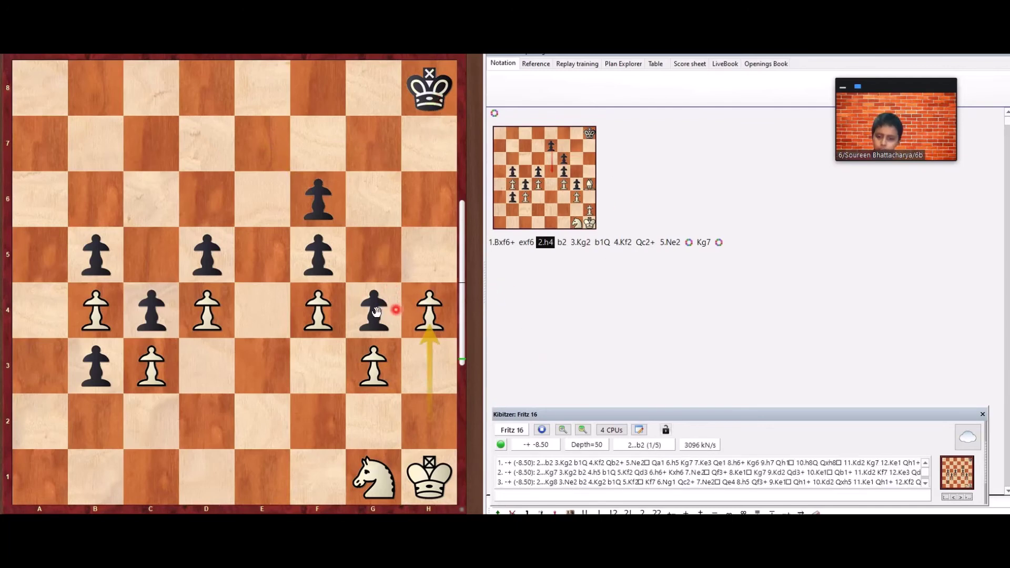
- Enter the side line 2...gxh3 3.Nf3 b2 4.Nd2
{"action": "mouse_move", "coordinate": [374, 310]}
{"action": "left_mouse_down"}
{"action": "mouse_move", "coordinate": [427, 377]}
{"action": "mouse_move", "coordinate": [429, 364]}
{"action": "left_mouse_up"}
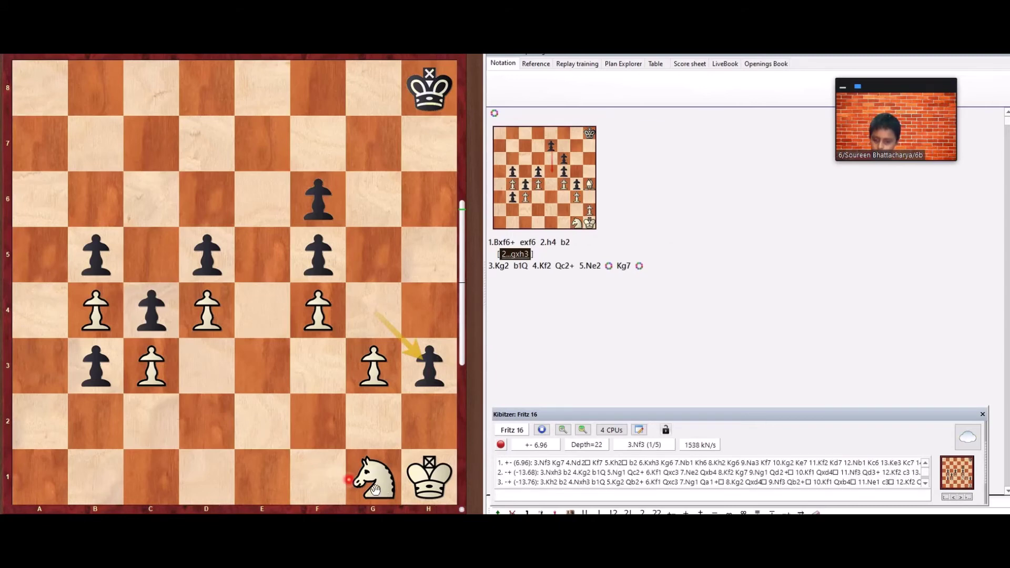
{"action": "left_click_drag", "start_coordinate": [373, 477], "coordinate": [361, 456]}
{"action": "left_click_drag", "start_coordinate": [321, 384], "coordinate": [318, 365]}
{"action": "left_click_drag", "start_coordinate": [95, 364], "coordinate": [95, 420]}
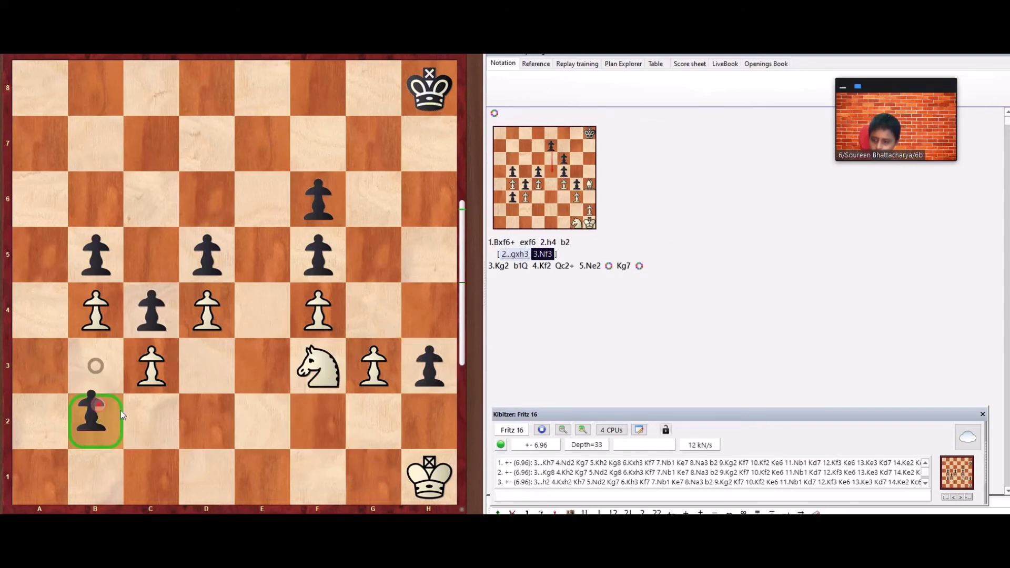
{"action": "mouse_move", "coordinate": [317, 365]}
{"action": "left_mouse_down"}
{"action": "mouse_move", "coordinate": [252, 430]}
{"action": "mouse_move", "coordinate": [204, 420]}
{"action": "left_mouse_up"}
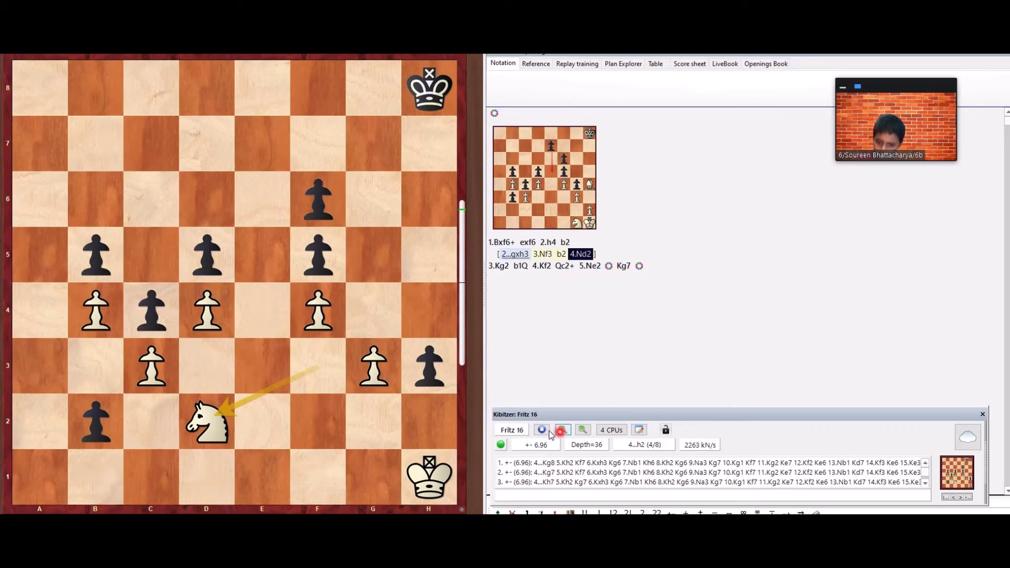
- Step back out of the variation to the main line before 2.h4
{"action": "key", "text": "Left"}
{"action": "key", "text": "Left"}
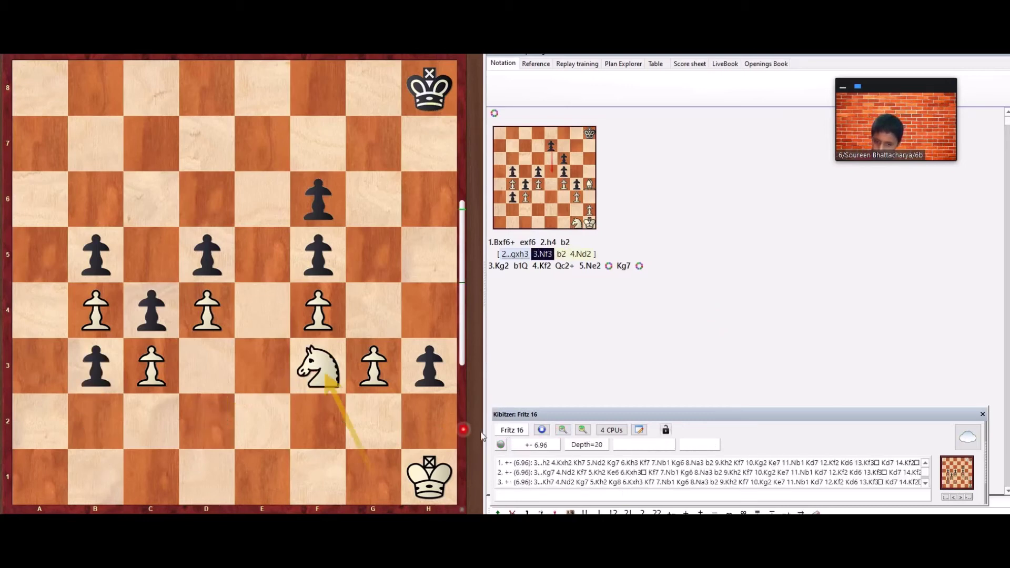
{"action": "key", "text": "Left"}
{"action": "key", "text": "Left"}
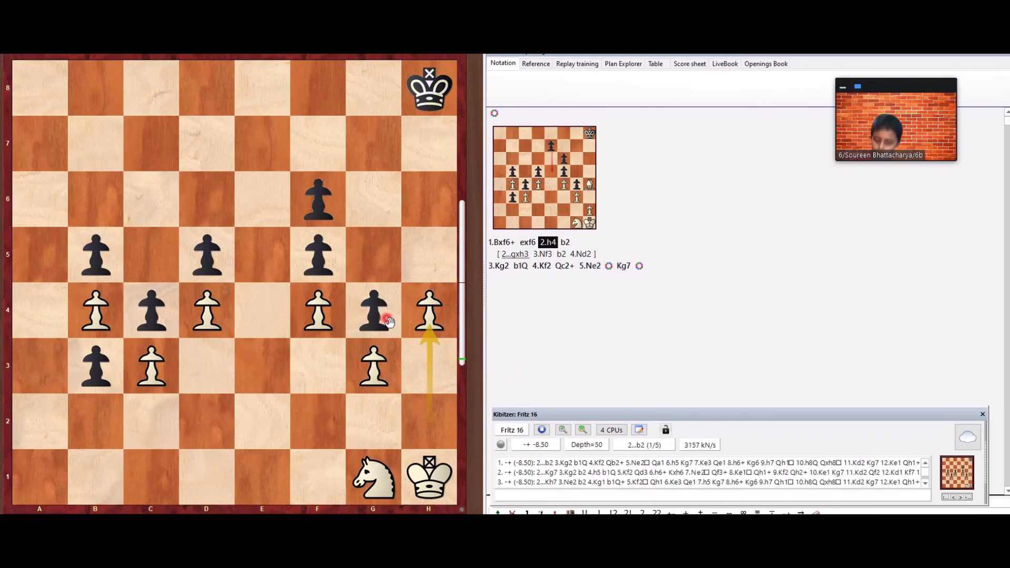
{"action": "key", "text": "Left"}
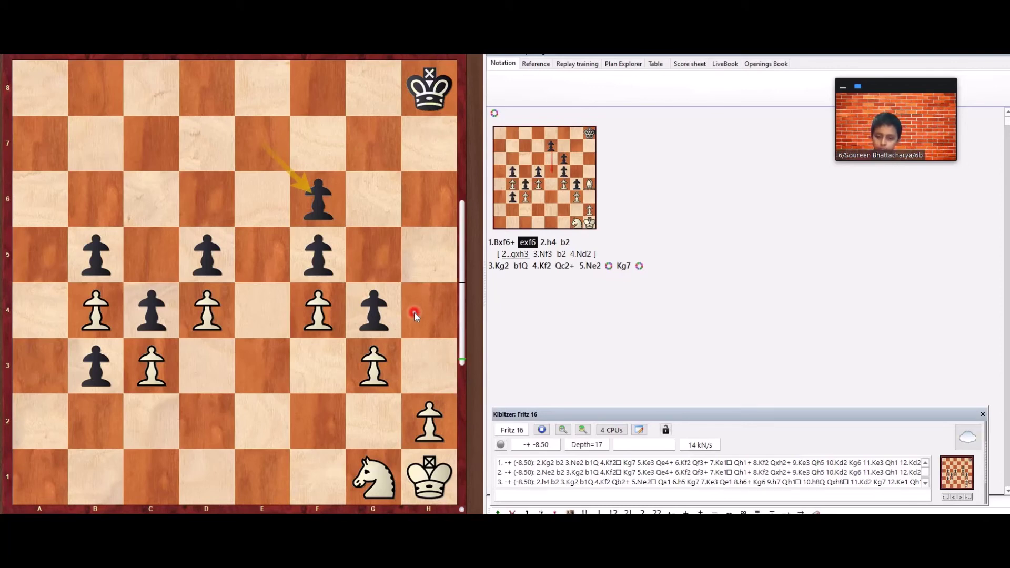
- Start the variation 2.Kg2 b2 3.Kf2 b1Q, promoting to a queen
{"action": "mouse_move", "coordinate": [428, 477]}
{"action": "left_mouse_down"}
{"action": "mouse_move", "coordinate": [399, 435]}
{"action": "mouse_move", "coordinate": [373, 423]}
{"action": "left_mouse_up"}
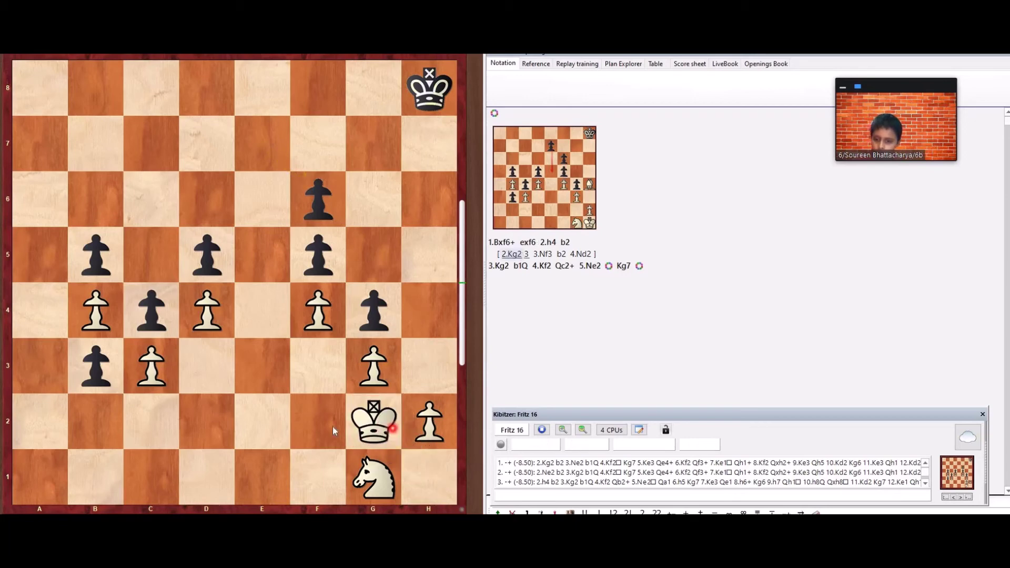
{"action": "left_click", "coordinate": [98, 435]}
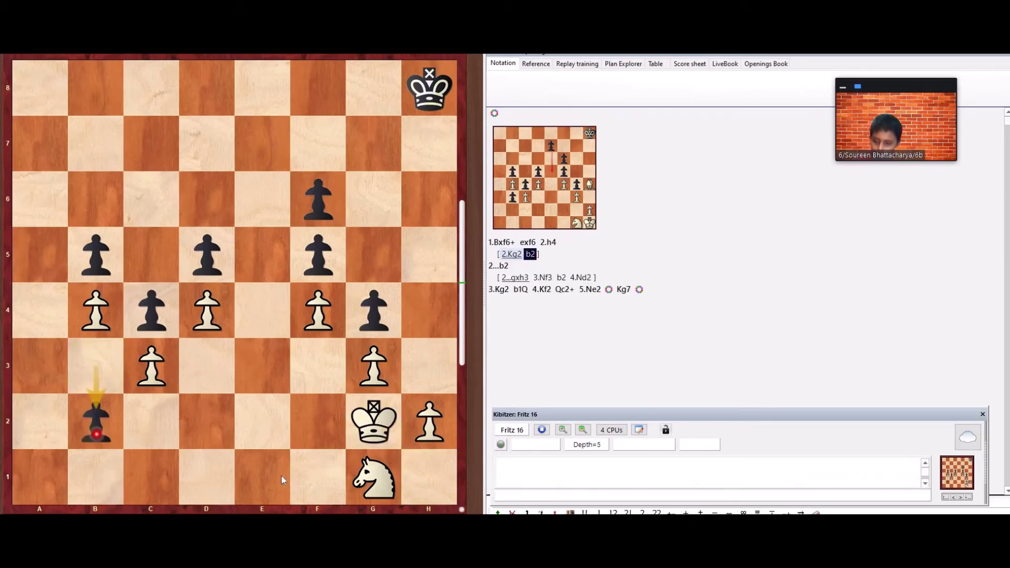
{"action": "left_click", "coordinate": [327, 429]}
{"action": "left_click_drag", "start_coordinate": [96, 423], "coordinate": [97, 462]}
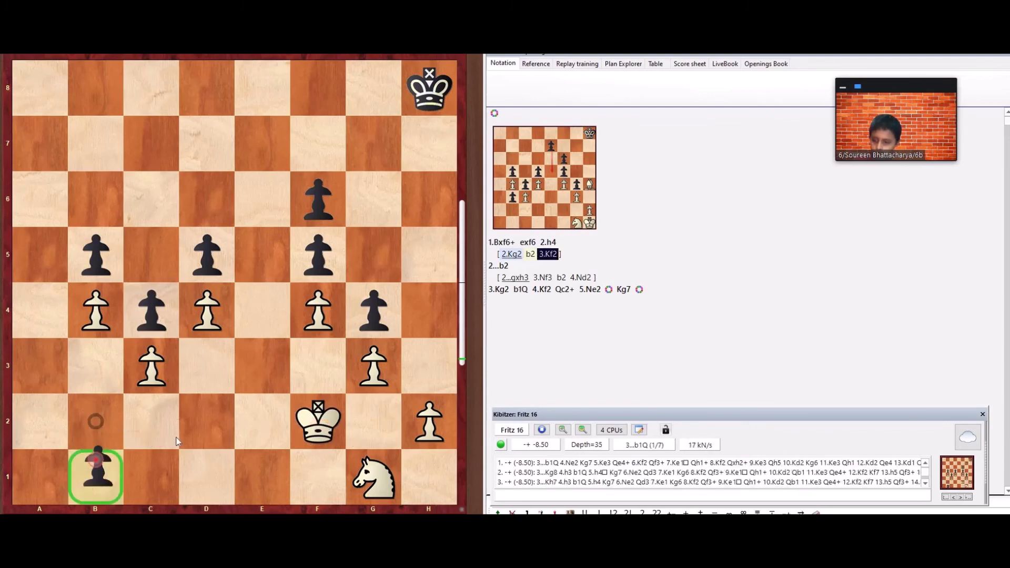
{"action": "left_click", "coordinate": [440, 241]}
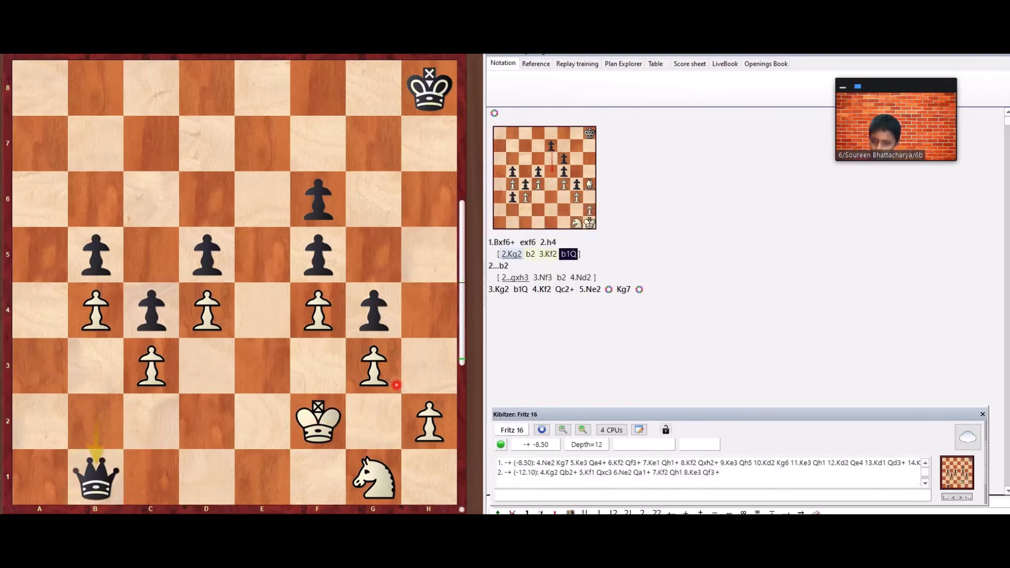
- Continue with 4.Ne2 Qh1 and mark the h2 pawn green
{"action": "left_click_drag", "start_coordinate": [384, 494], "coordinate": [279, 435]}
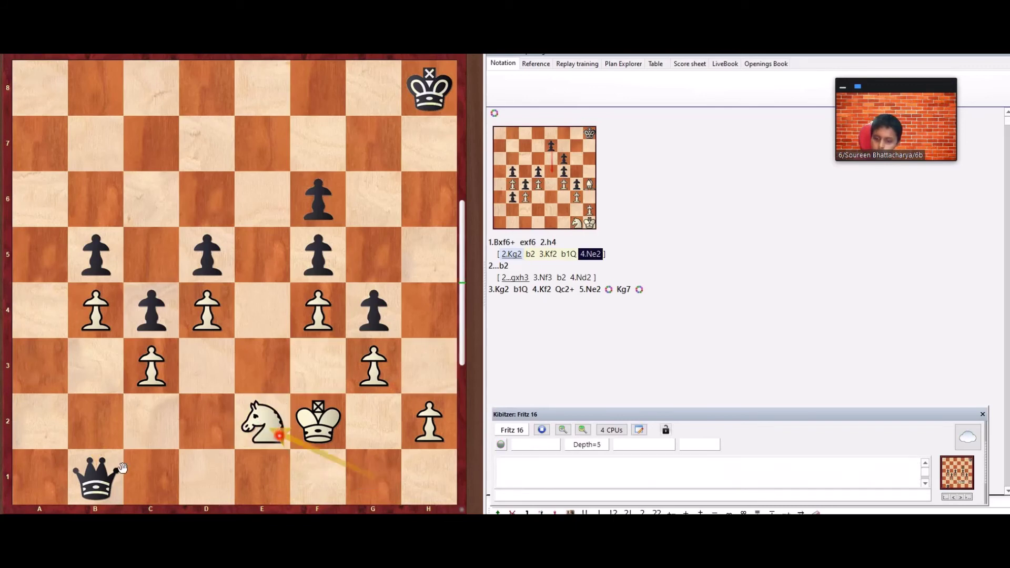
{"action": "left_click_drag", "start_coordinate": [97, 475], "coordinate": [411, 479]}
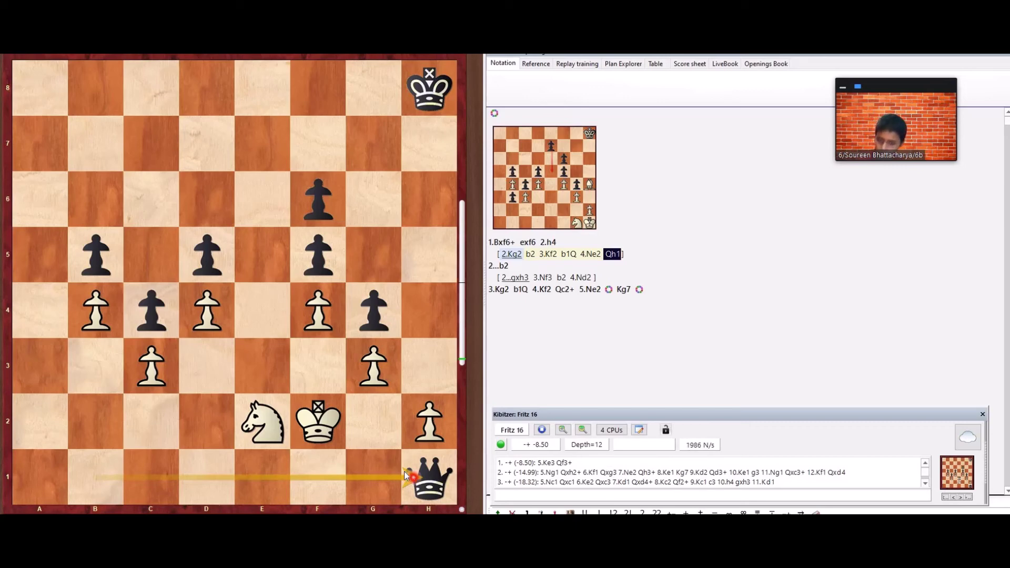
{"action": "left_click", "coordinate": [430, 427], "text": "alt"}
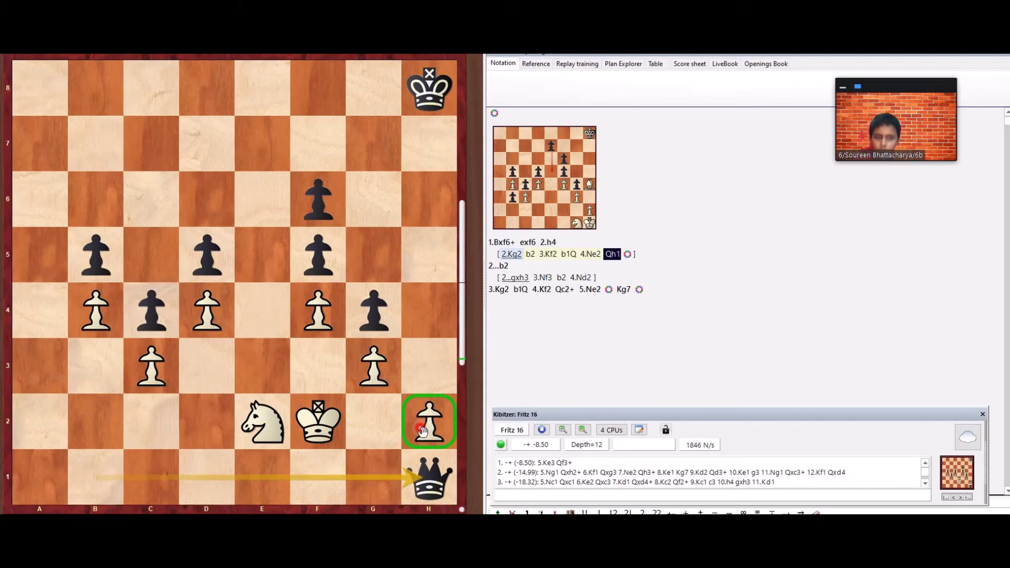